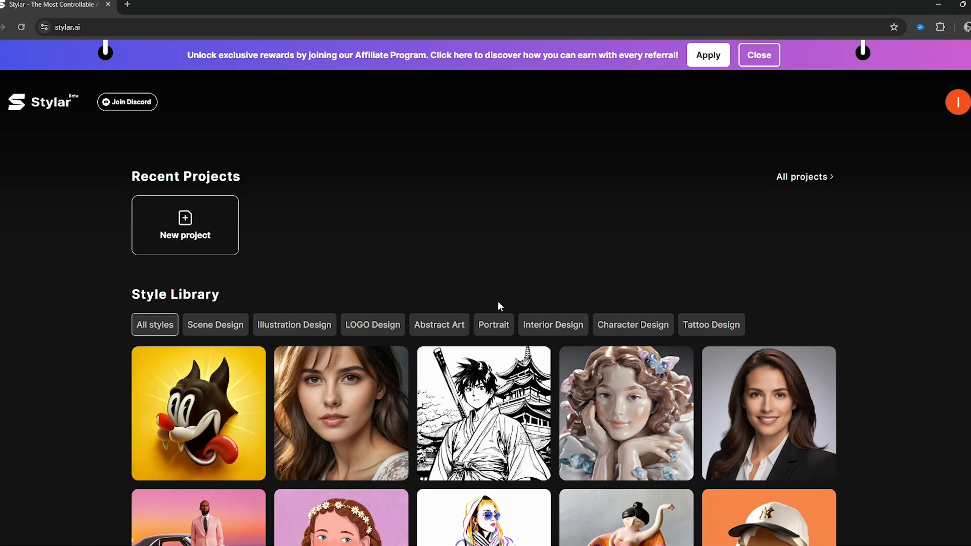
# - Look through the Style Library thumbnails on the Stylar home page
pyautogui.scroll(-6, 581, 307)
pyautogui.scroll(-10, 564, 317)
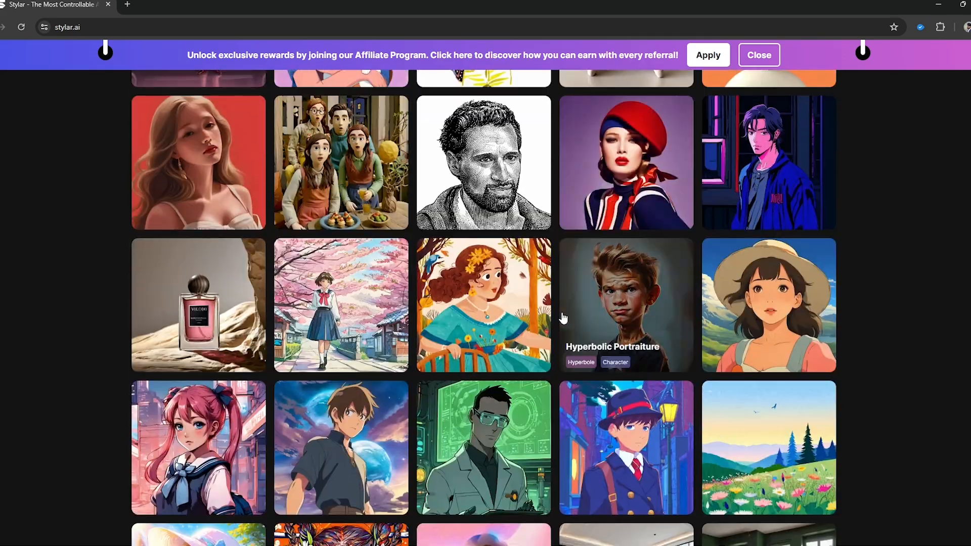
pyautogui.scroll(3, 564, 317)
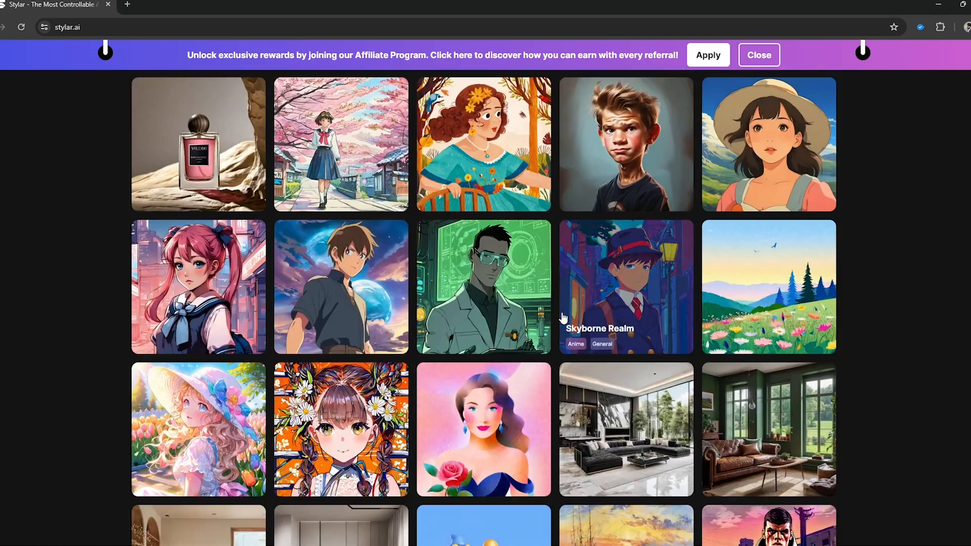
pyautogui.scroll(7, 562, 317)
pyautogui.scroll(3, 558, 311)
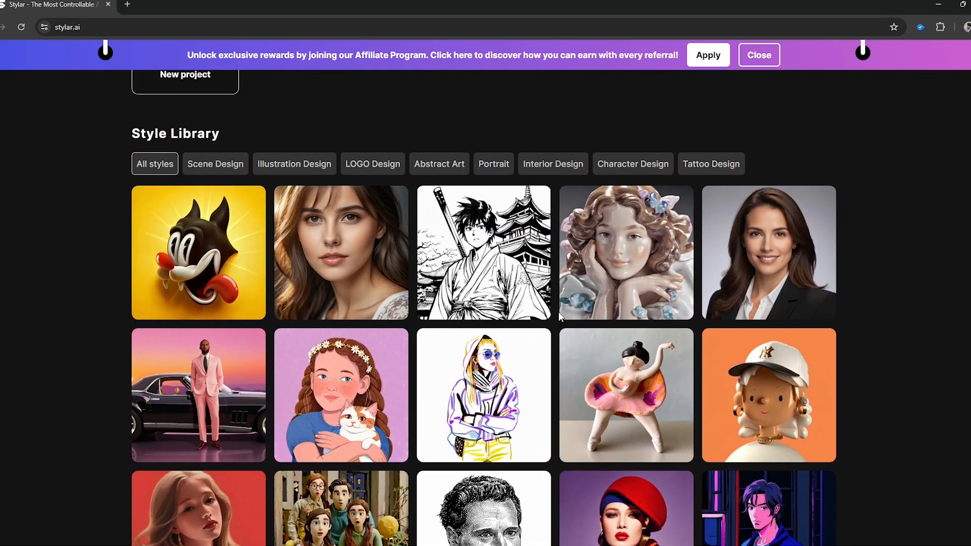
pyautogui.scroll(2, 559, 311)
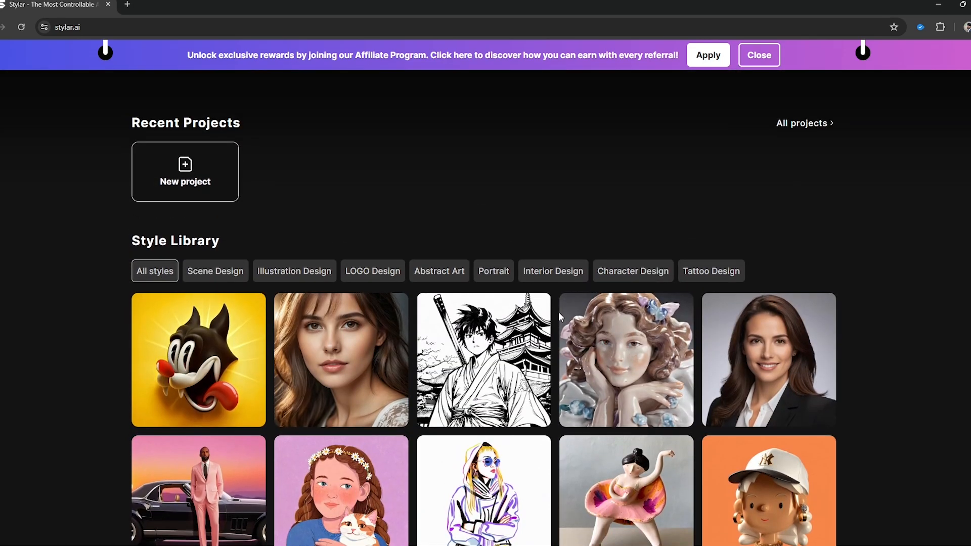
pyautogui.scroll(1, 558, 311)
# - Create a new project and place the image 5316.png_1200.png from the folder on its canvas
pyautogui.click(183, 239)
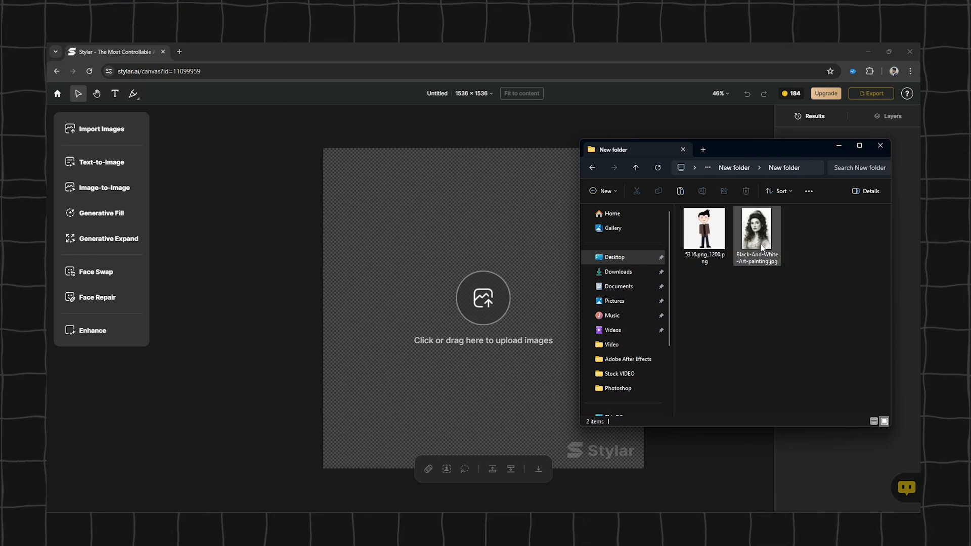
pyautogui.moveTo(704, 230); pyautogui.dragTo(484, 321)
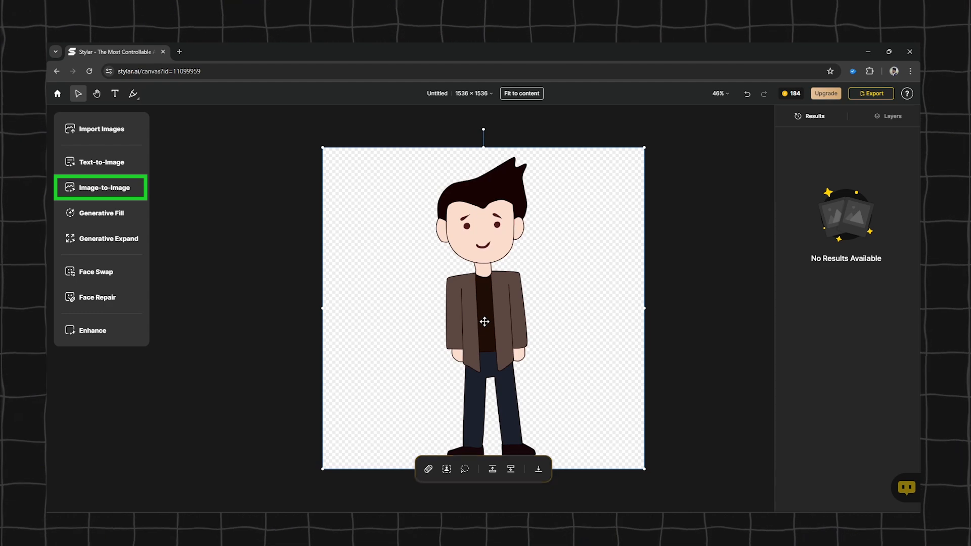
# - Set up Image-to-Image with the 3D Rendering style and an automatically generated prompt describing the canvas
pyautogui.click(104, 188)
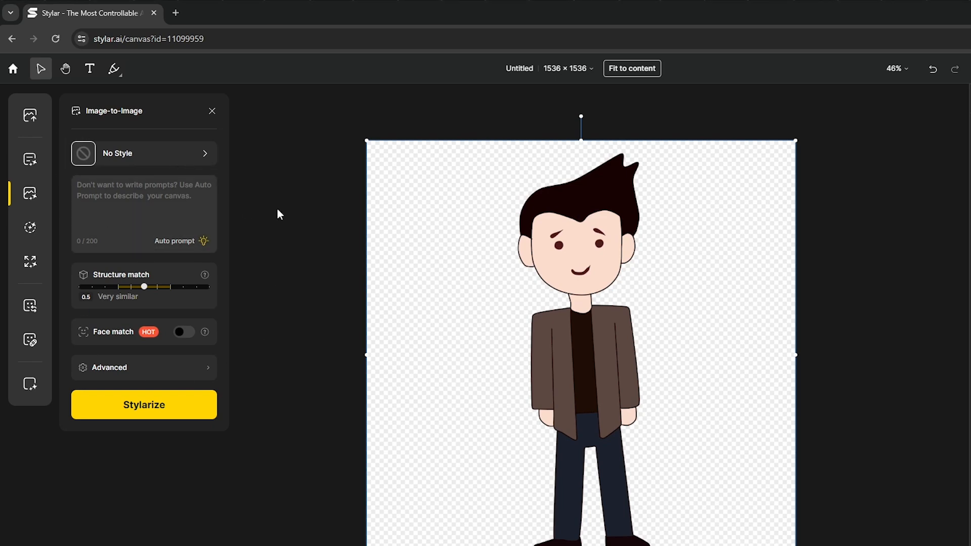
pyautogui.click(146, 154)
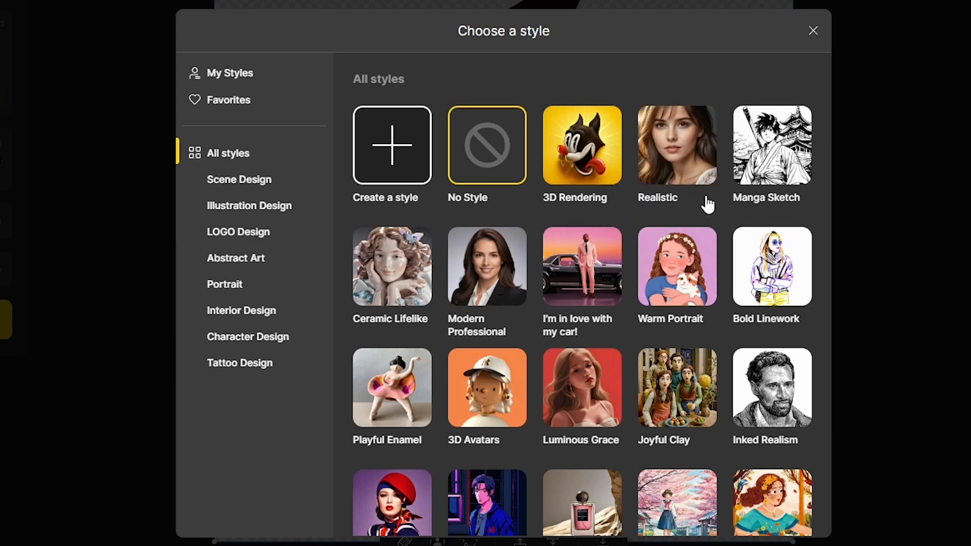
pyautogui.scroll(-3, 629, 343)
pyautogui.scroll(-6, 629, 343)
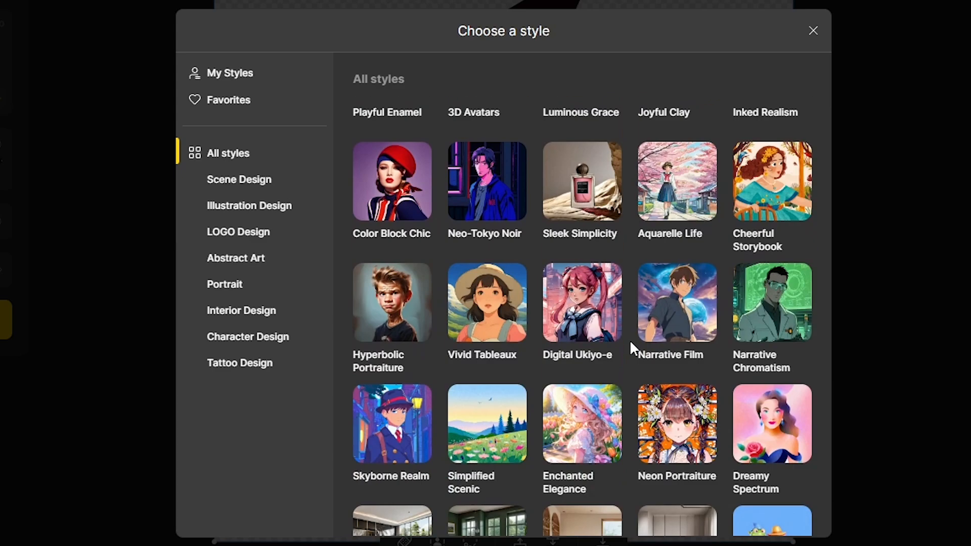
pyautogui.scroll(10, 630, 335)
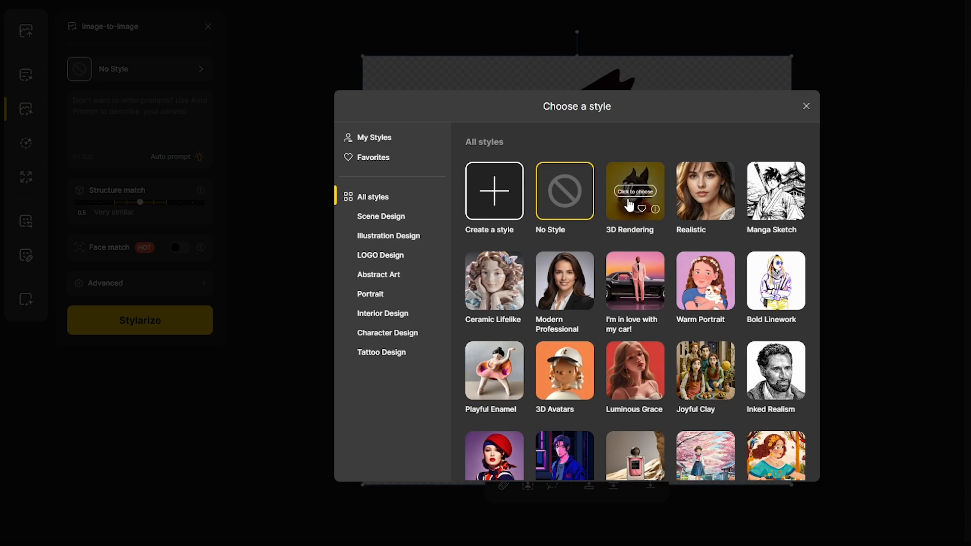
pyautogui.click(578, 157)
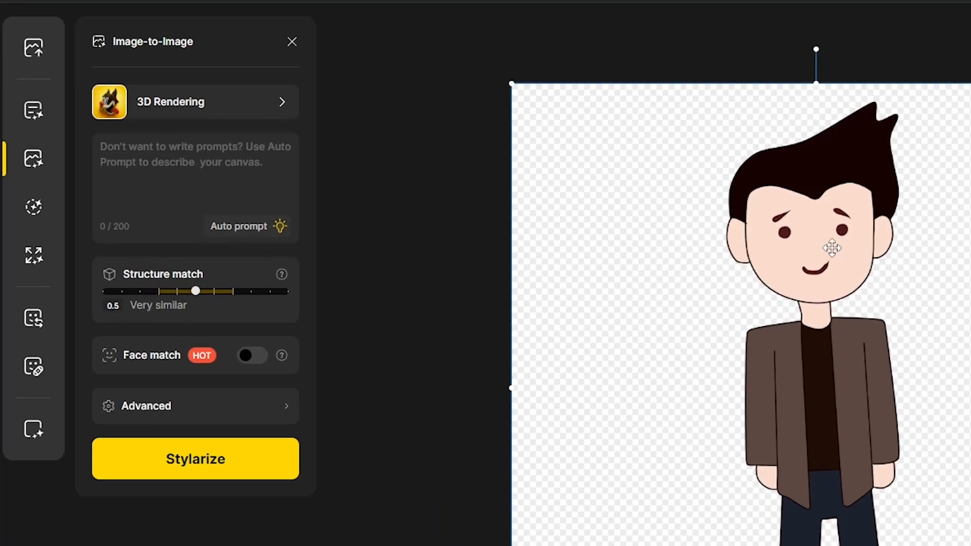
pyautogui.click(156, 154)
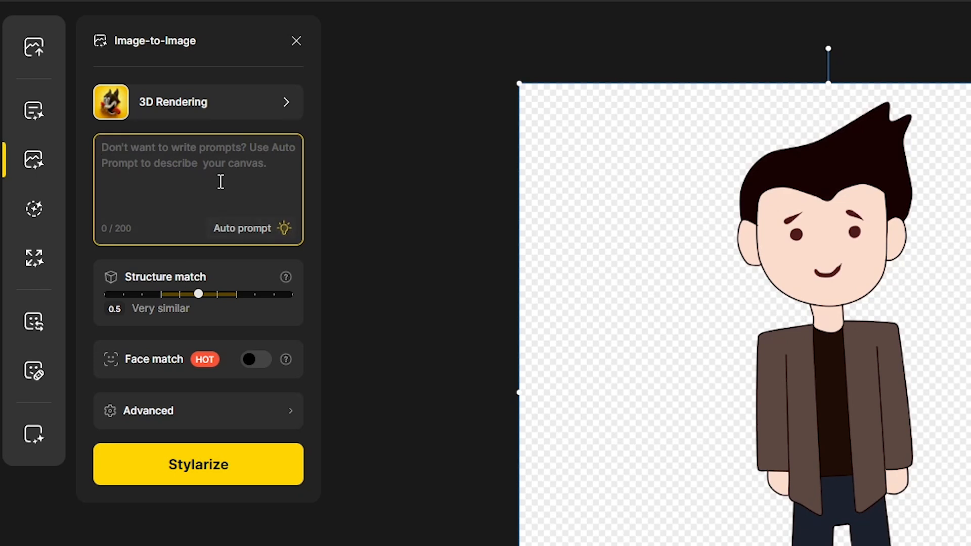
pyautogui.click(252, 231)
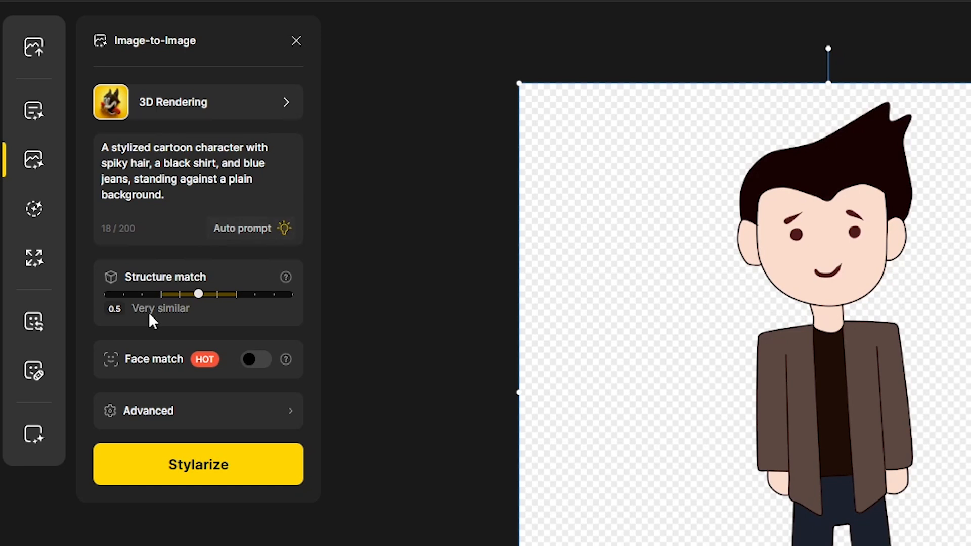
# - Set the structure match to 1 and turn on face match, leaving the negative prompt empty
pyautogui.moveTo(194, 300); pyautogui.dragTo(302, 299)
pyautogui.click(258, 361)
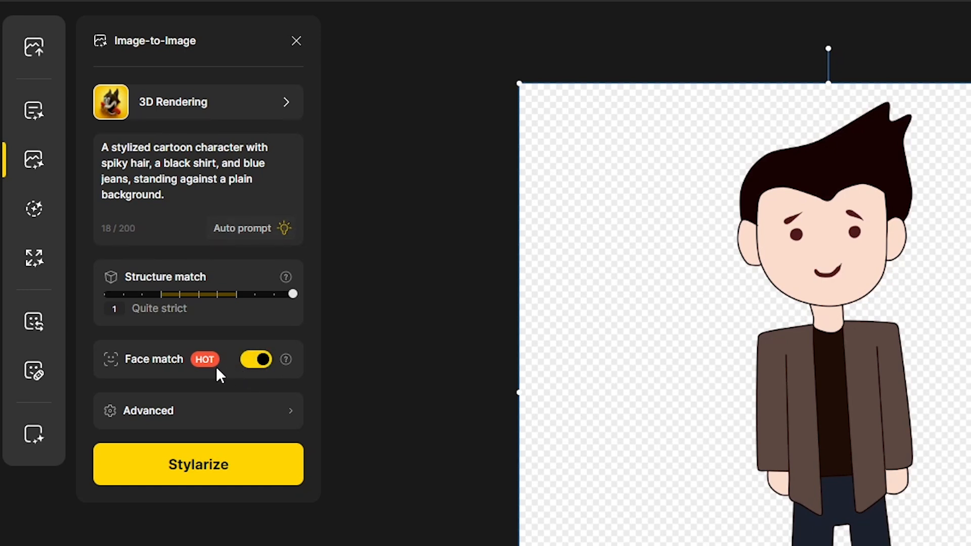
pyautogui.click(217, 418)
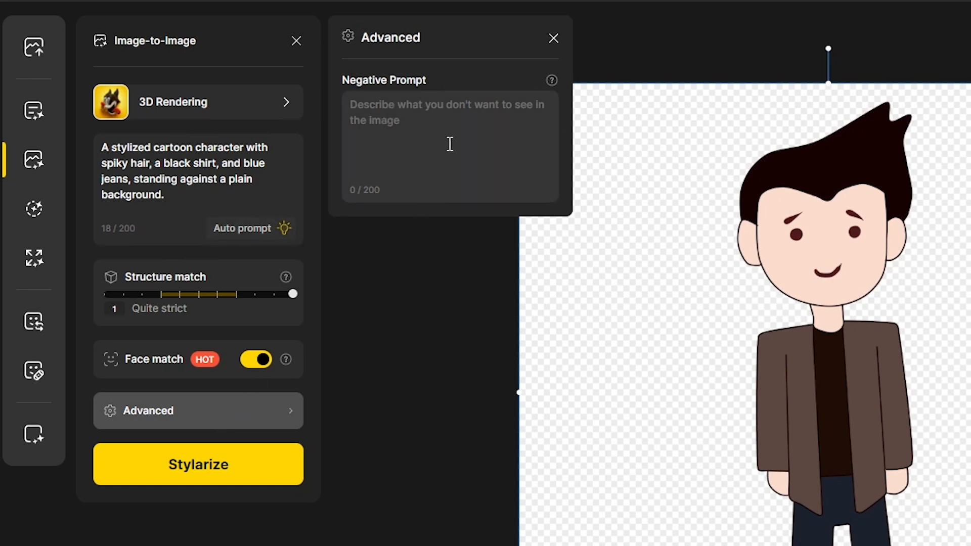
pyautogui.click(555, 39)
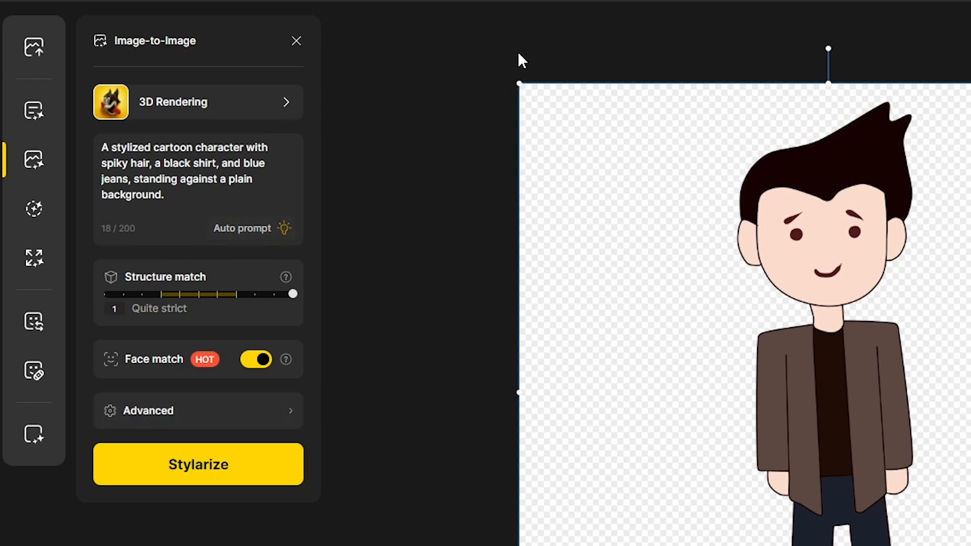
# - Generate two batches of 3D-rendered versions of the cartoon character, dismissing the upgrade offer each time
pyautogui.click(231, 481)
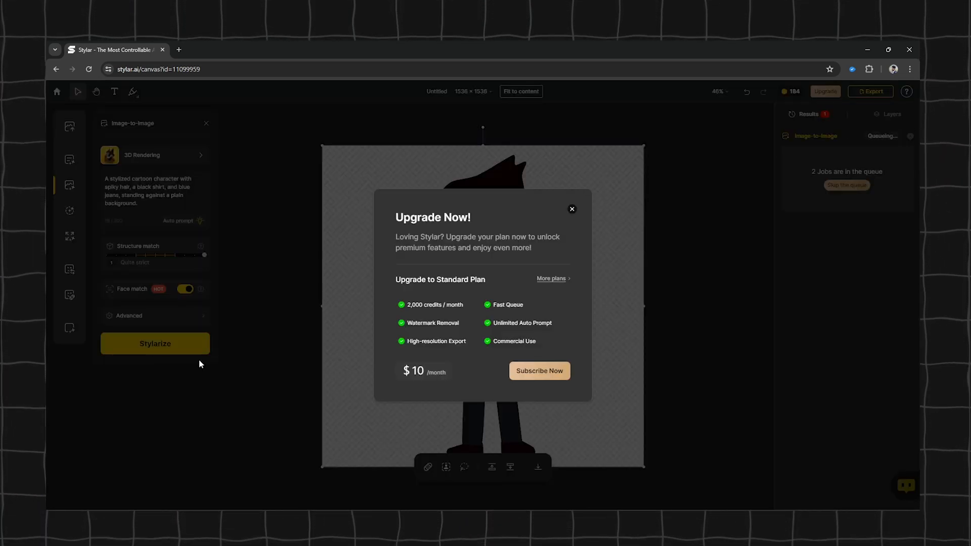
pyautogui.click(572, 208)
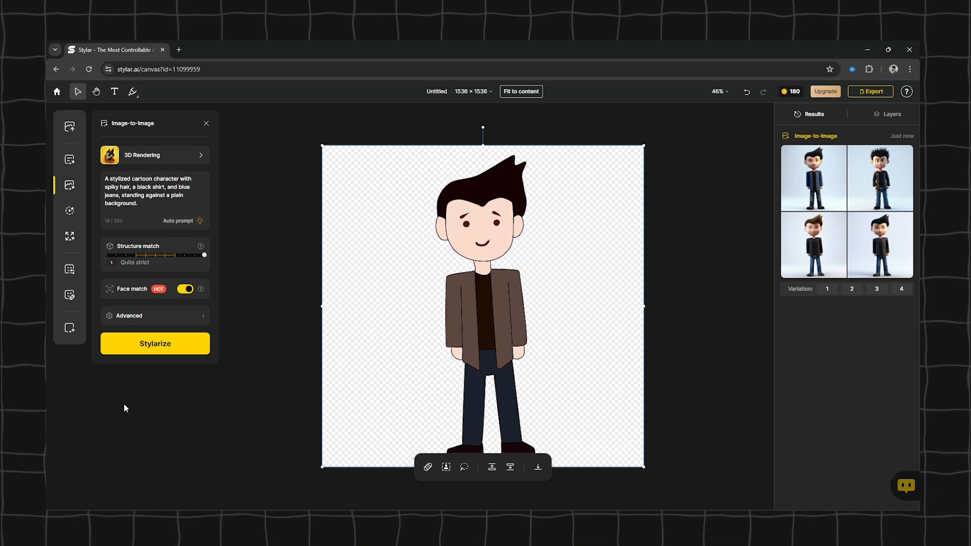
pyautogui.click(155, 353)
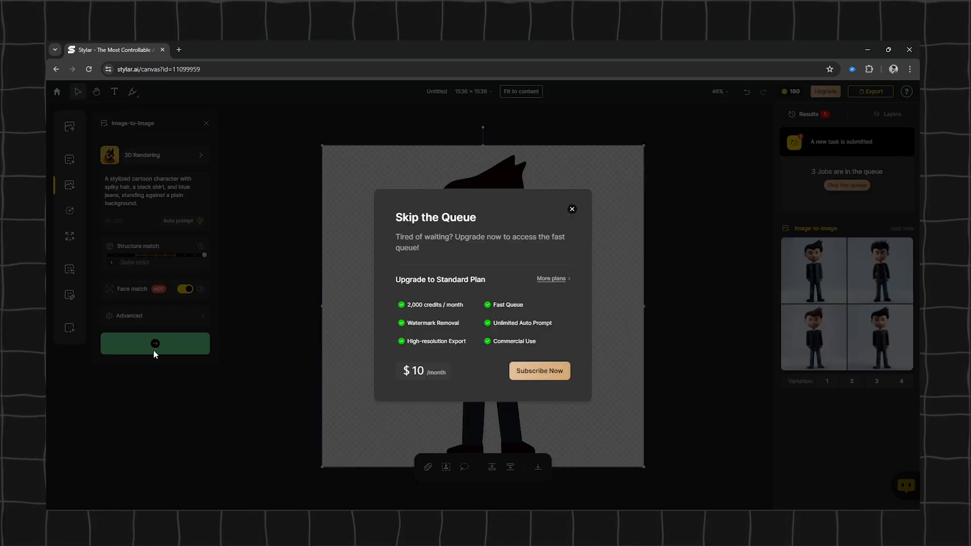
pyautogui.click(573, 210)
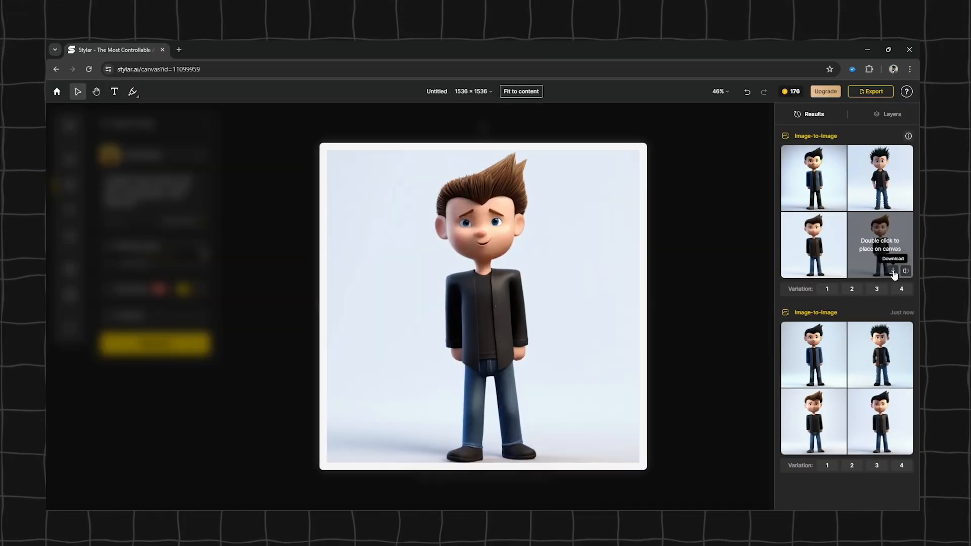
# - Download the fourth image of the newest Image-to-Image batch
pyautogui.click(893, 273)
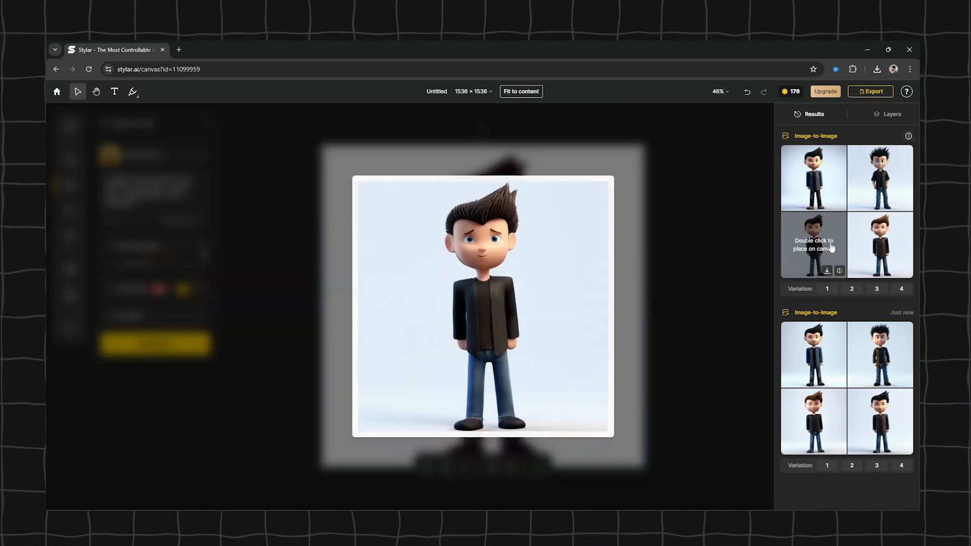
pyautogui.moveTo(878, 246)
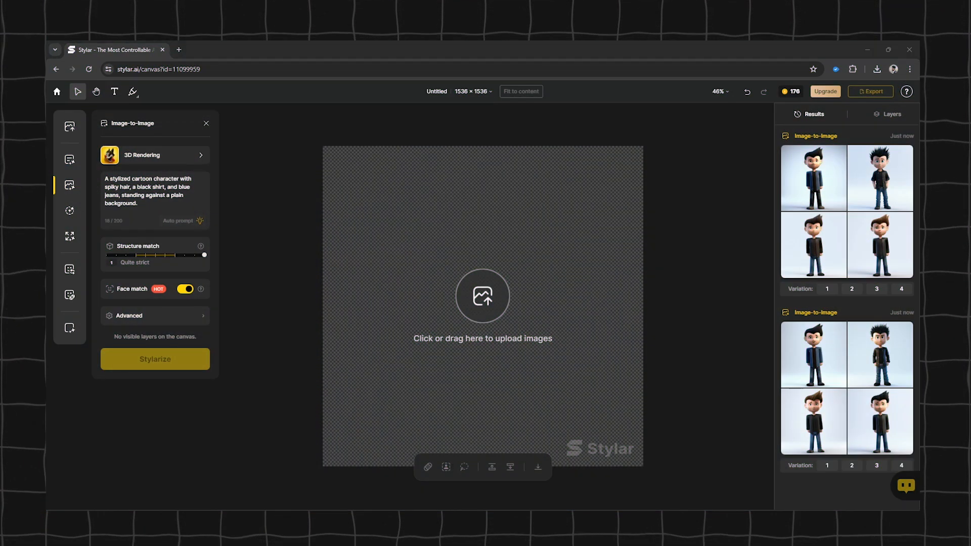
# - Place Black-And-White-Art-painting.jpg on the empty canvas and replace the prompt with an automatically generated description of it
pyautogui.hotkey('alt', 'Tab')
pyautogui.moveTo(756, 231); pyautogui.dragTo(489, 314)
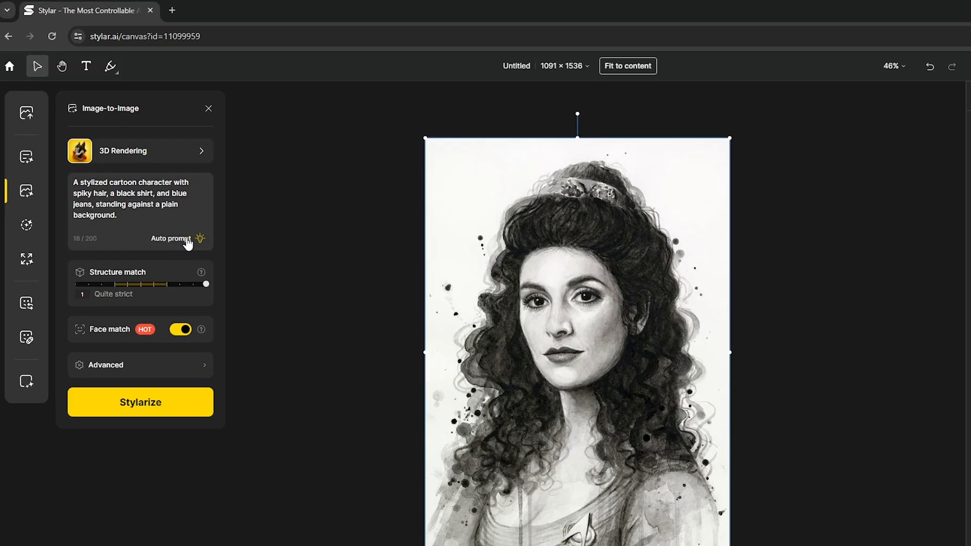
pyautogui.click(172, 239)
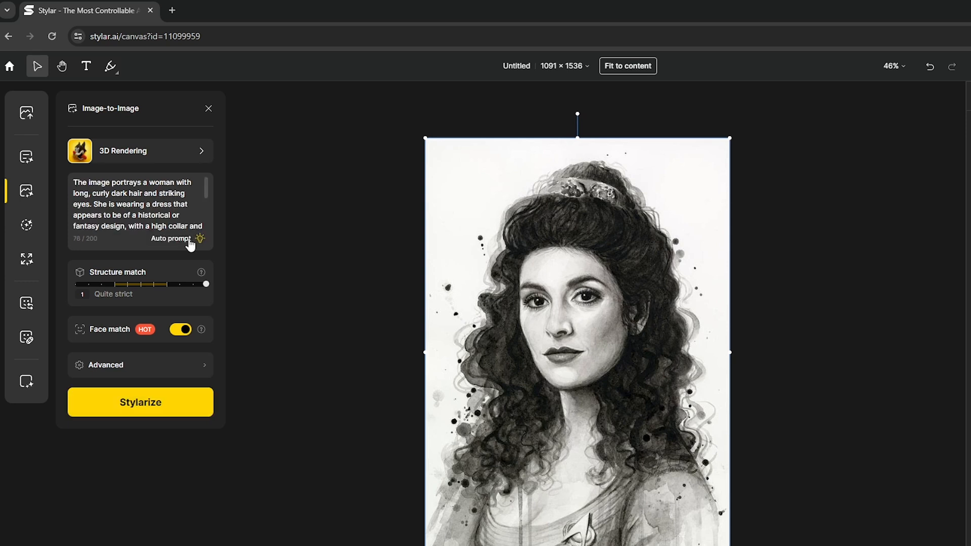
pyautogui.click(208, 188)
pyautogui.scroll(-2, 209, 187)
pyautogui.scroll(2, 211, 186)
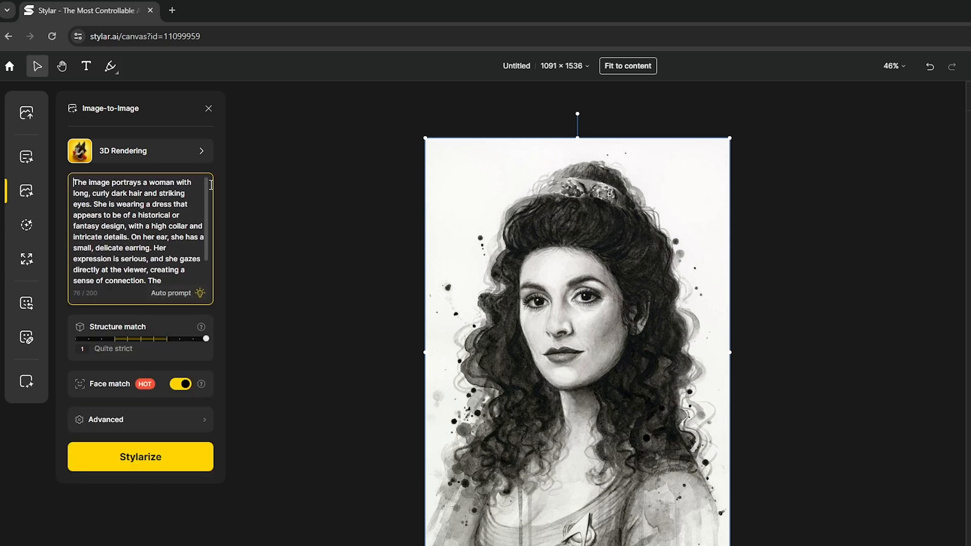
# - Change the style to Realistic and start generating stylized versions of the black-and-white portrait
pyautogui.click(203, 154)
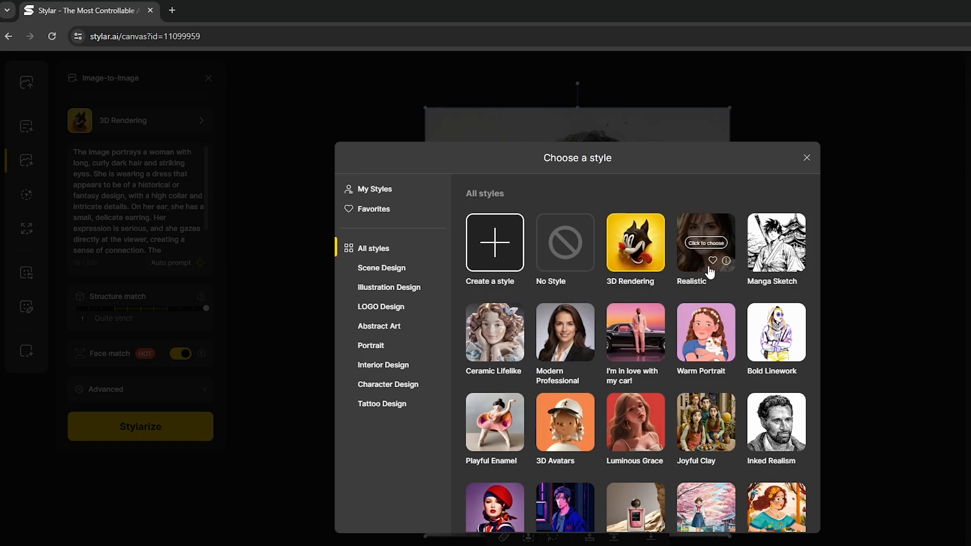
pyautogui.click(693, 245)
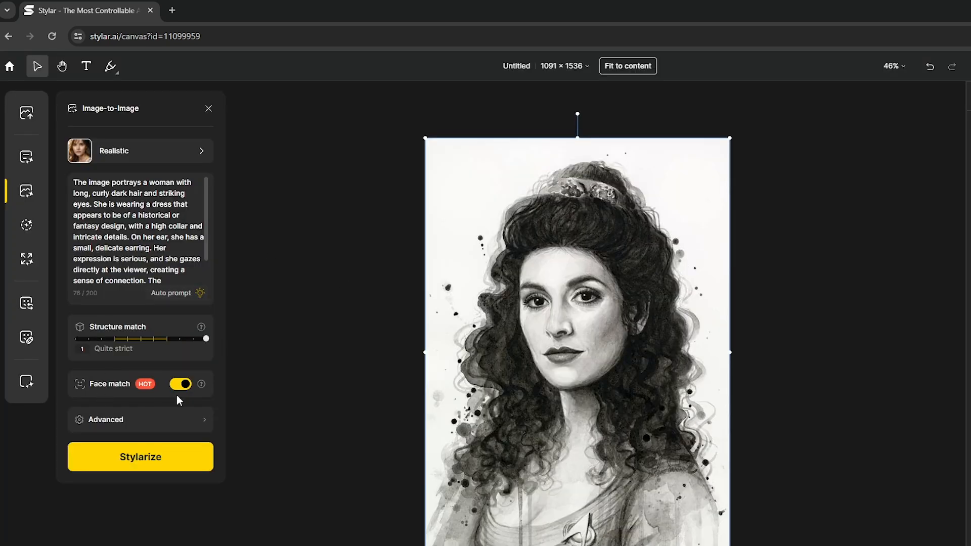
pyautogui.click(138, 463)
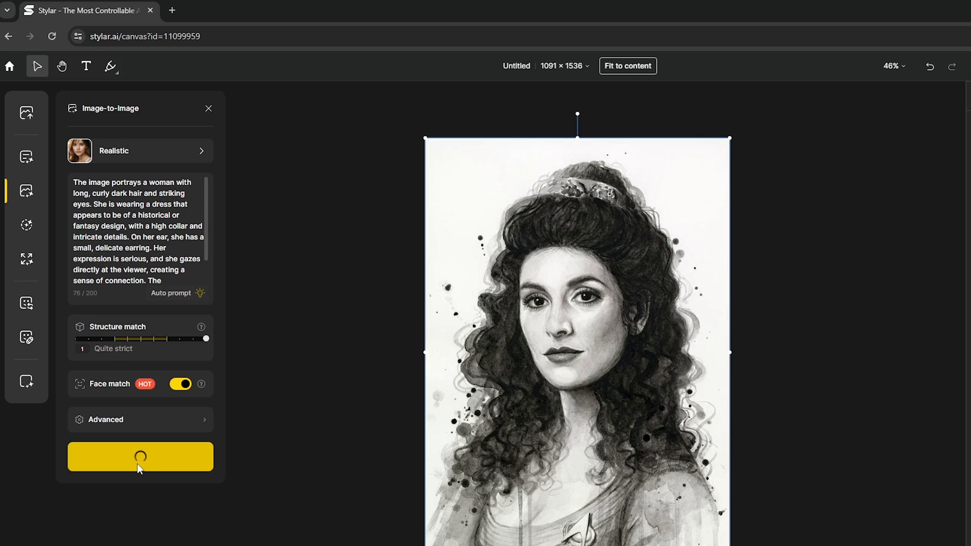